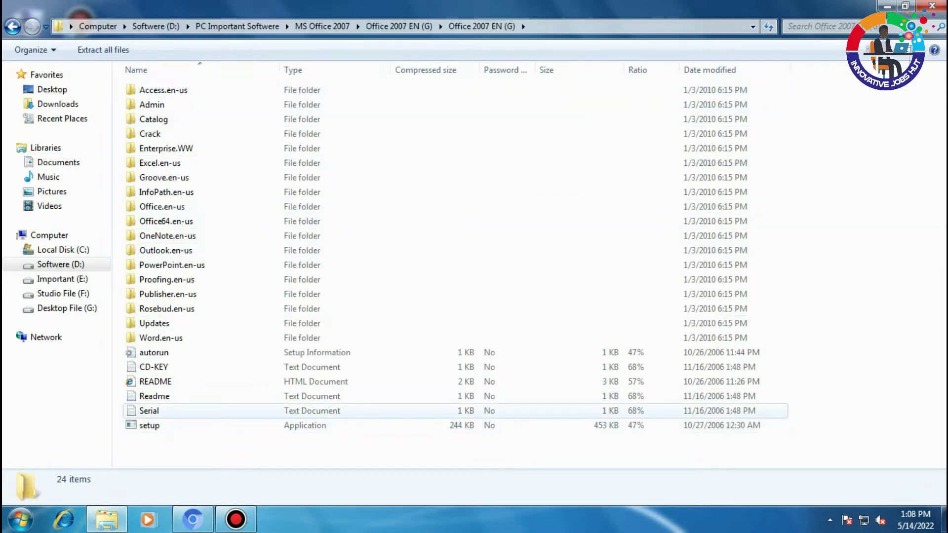
# Copy the install key from the Serial text document and close the document.
pyautogui.click(149, 411)
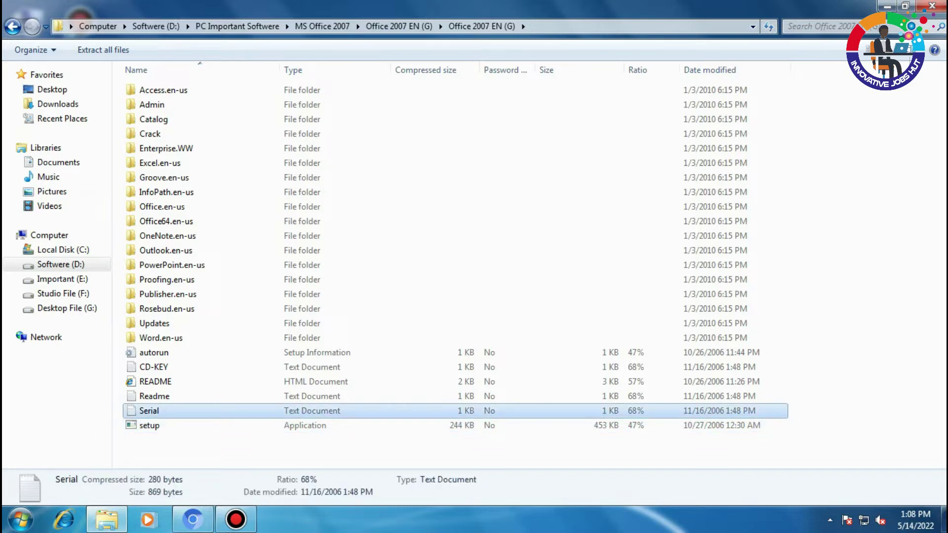
pyautogui.press('Return')
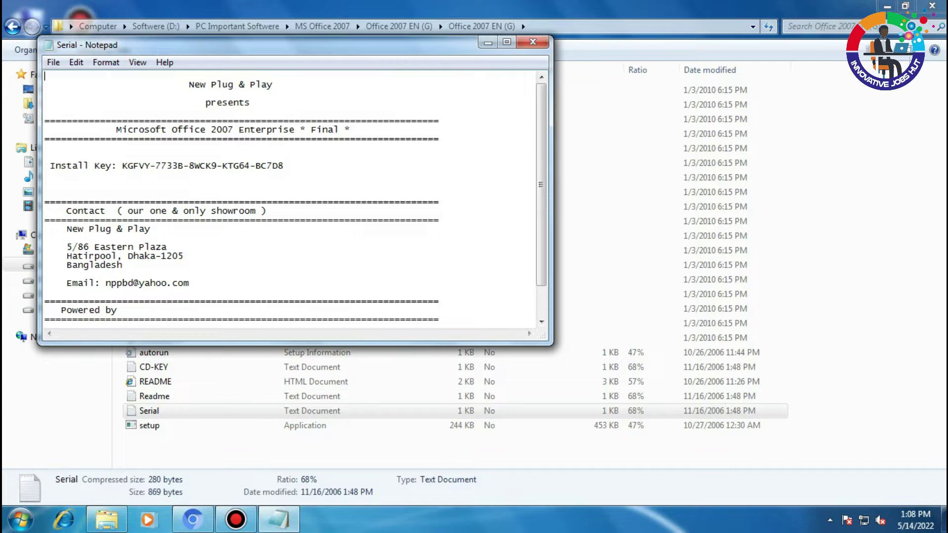
pyautogui.moveTo(284, 166); pyautogui.dragTo(122, 166)
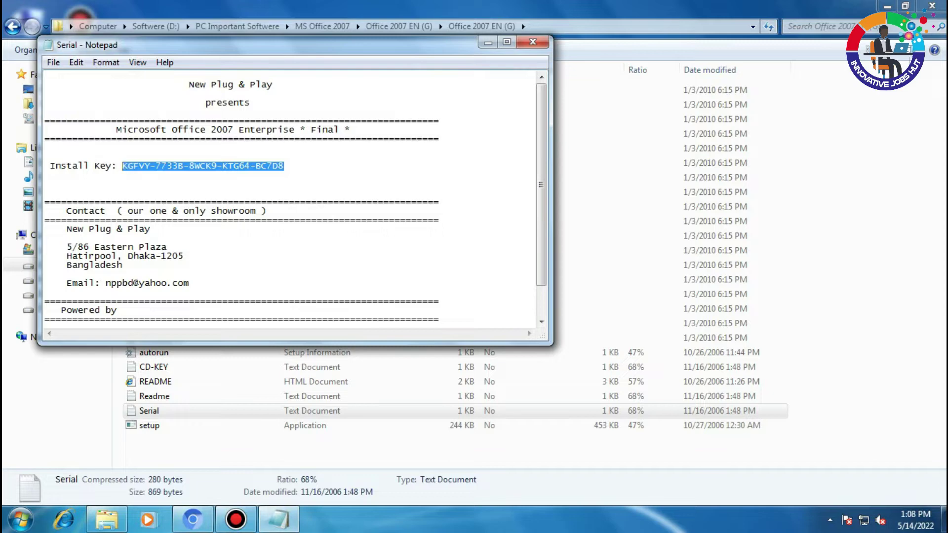
pyautogui.rightClick(144, 165)
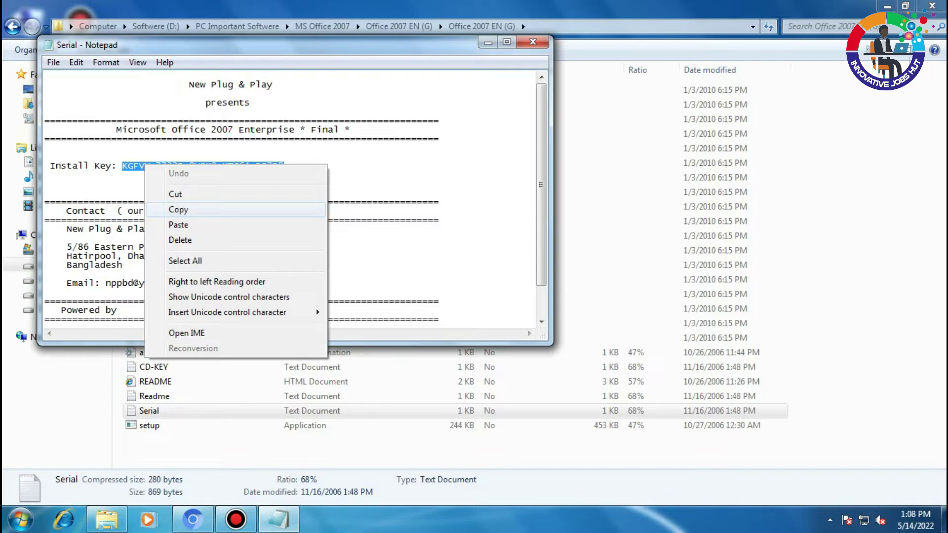
pyautogui.click(178, 209)
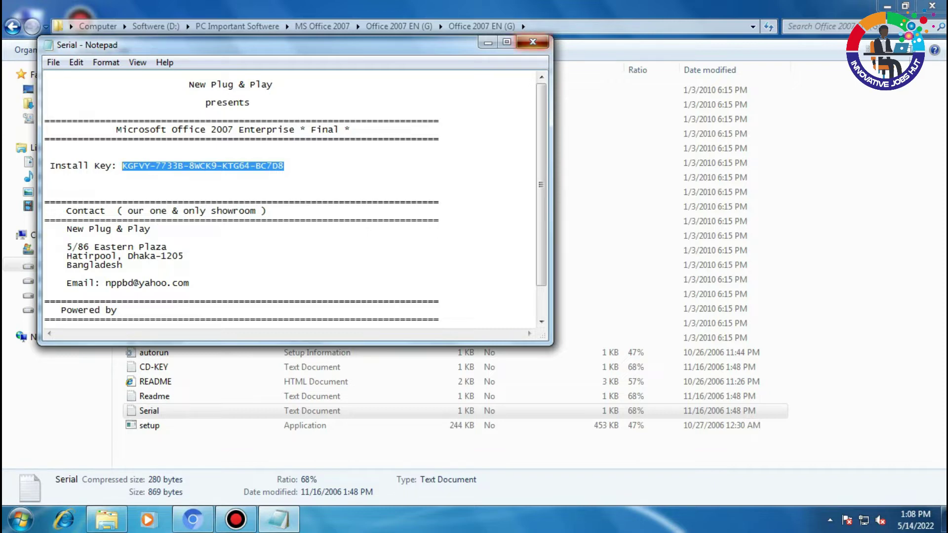
pyautogui.click(533, 42)
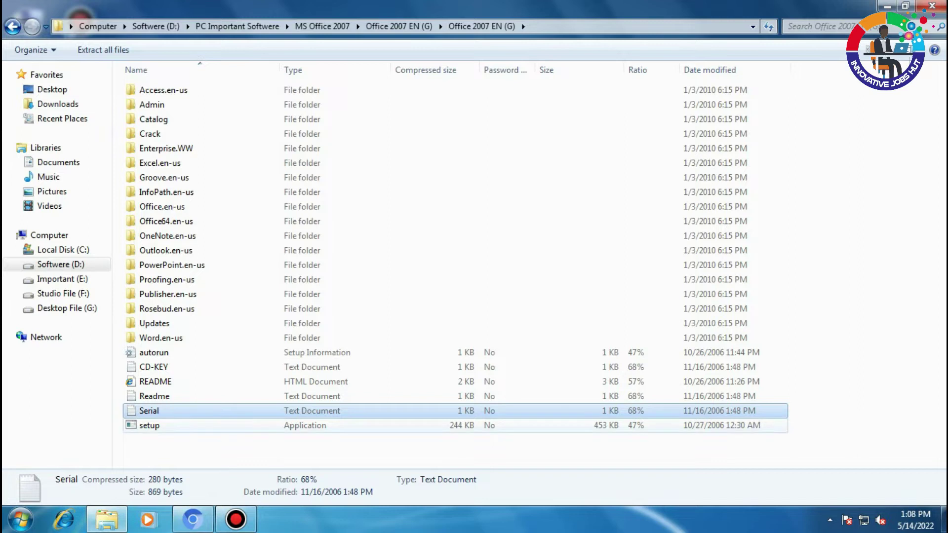
# Launch the setup application from the Office 2007 EN (G) folder.
pyautogui.click(149, 425)
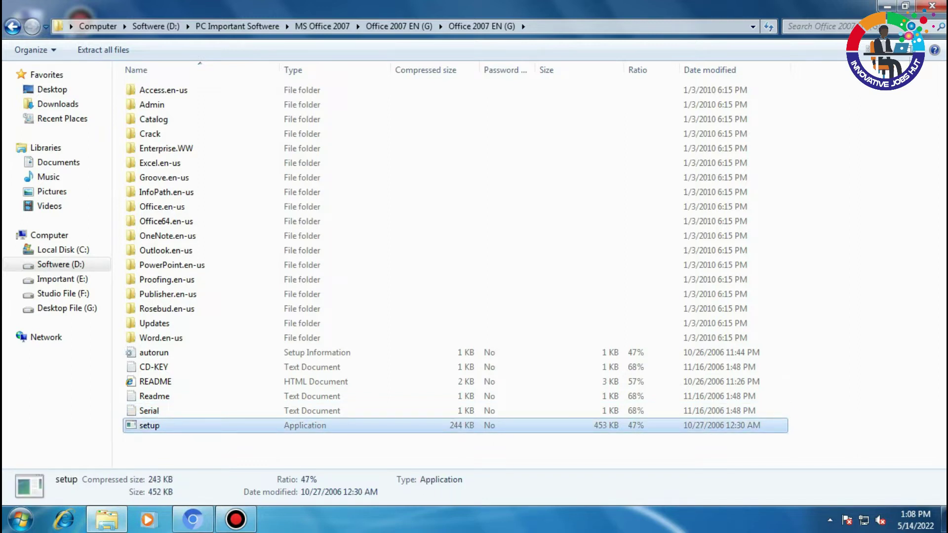
pyautogui.rightClick(150, 425)
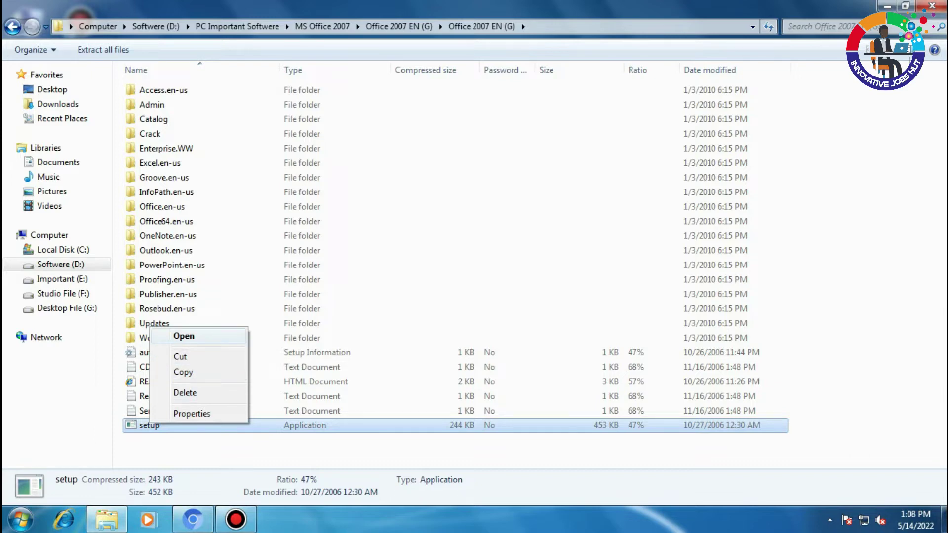
pyautogui.click(184, 336)
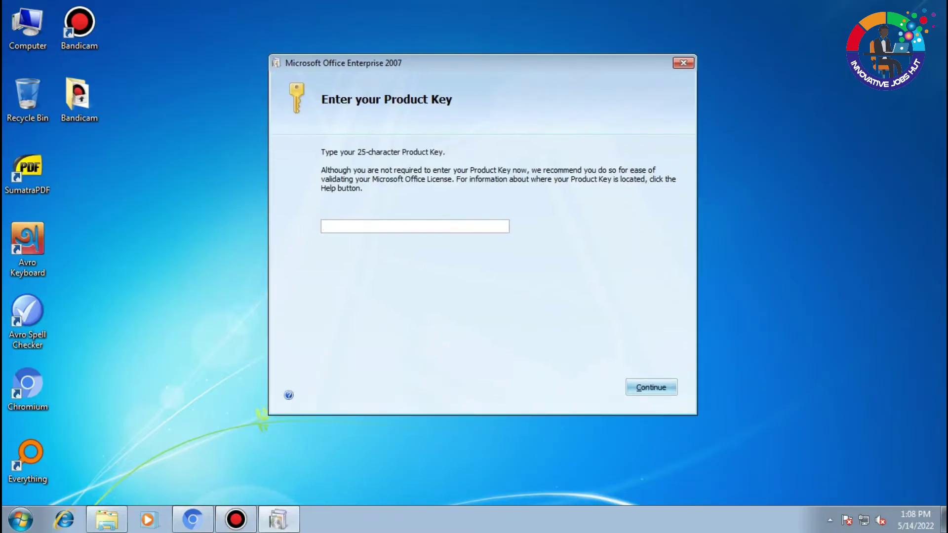
# Paste the copied product key into the installer's product key field and continue.
pyautogui.rightClick(391, 226)
pyautogui.click(444, 225)
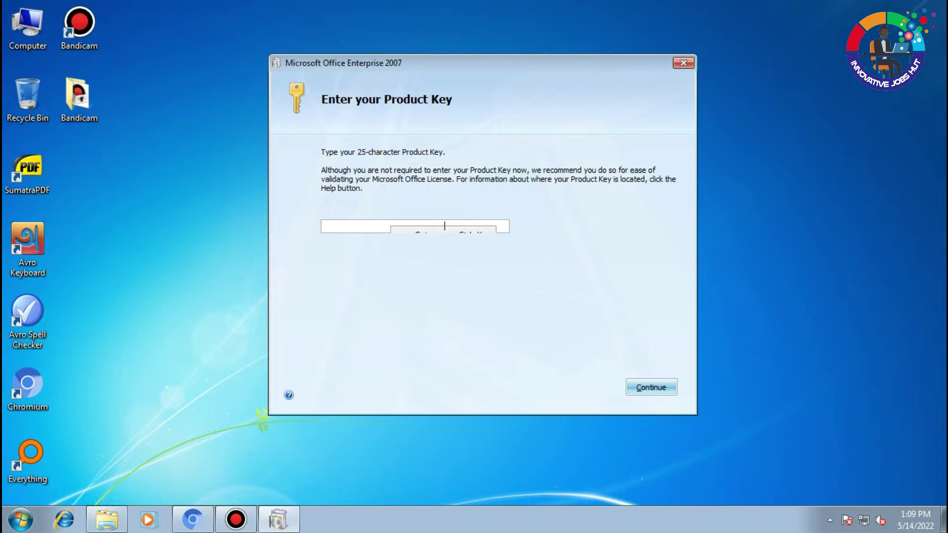
pyautogui.hotkey('ctrl', 'v')
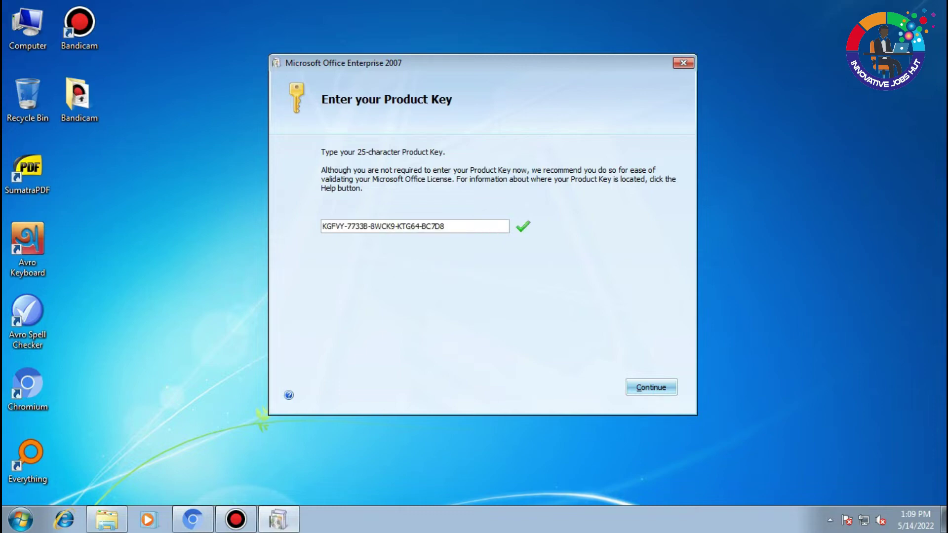
pyautogui.click(651, 387)
# Accept the Microsoft Software License Terms and start the Office Enterprise 2007 installation.
pyautogui.click(325, 384)
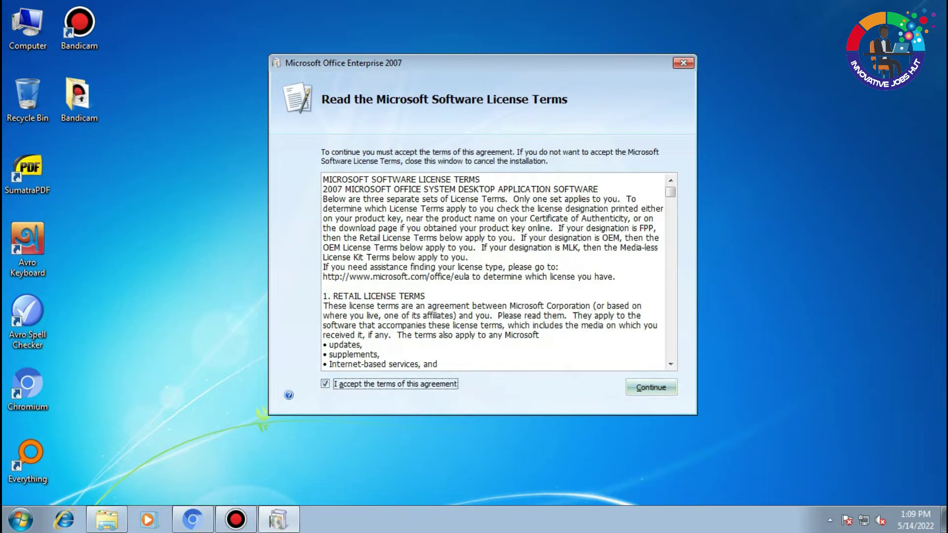
pyautogui.click(651, 388)
pyautogui.click(483, 201)
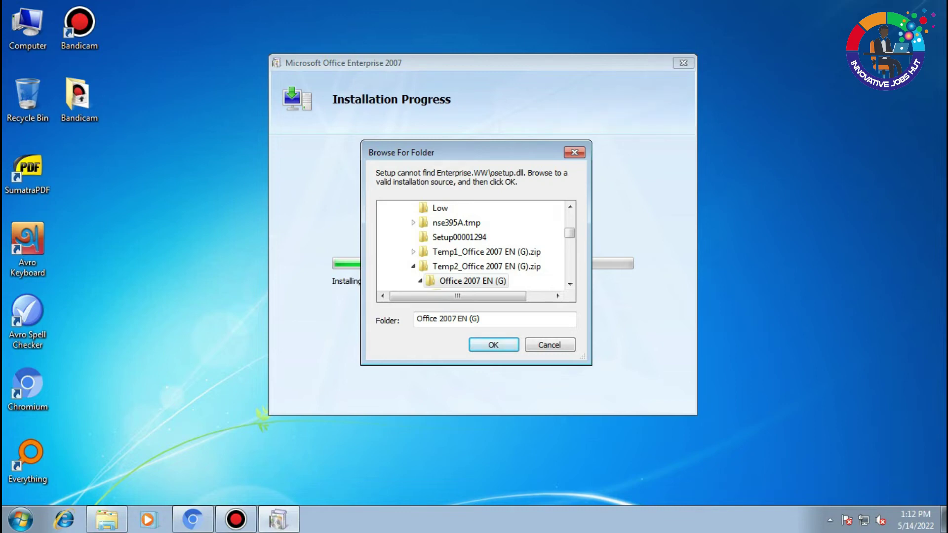
# Shift the Browse For Folder dialog aside and place the Office 2007 EN (G) folder window, reduced from full screen, beside it.
pyautogui.moveTo(420, 152); pyautogui.dragTo(606, 84)
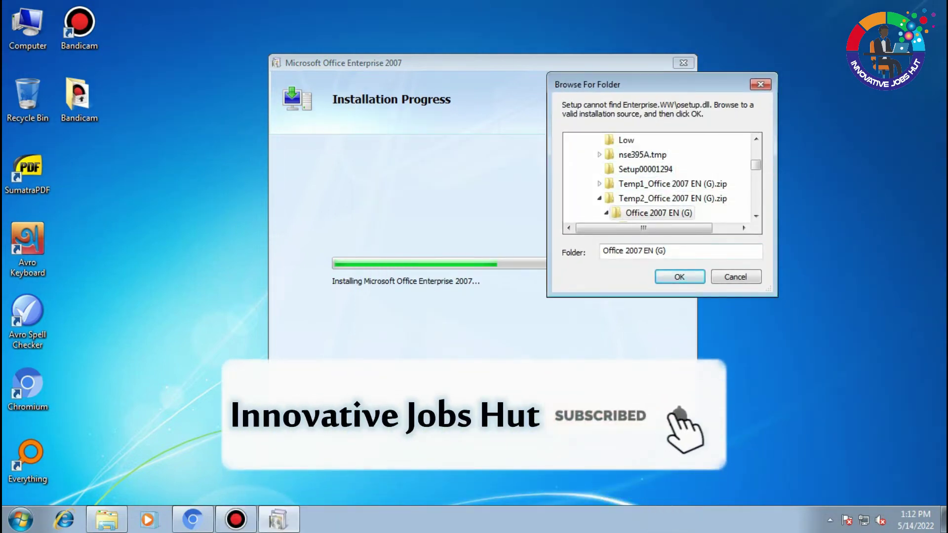
pyautogui.moveTo(606, 84); pyautogui.dragTo(590, 81)
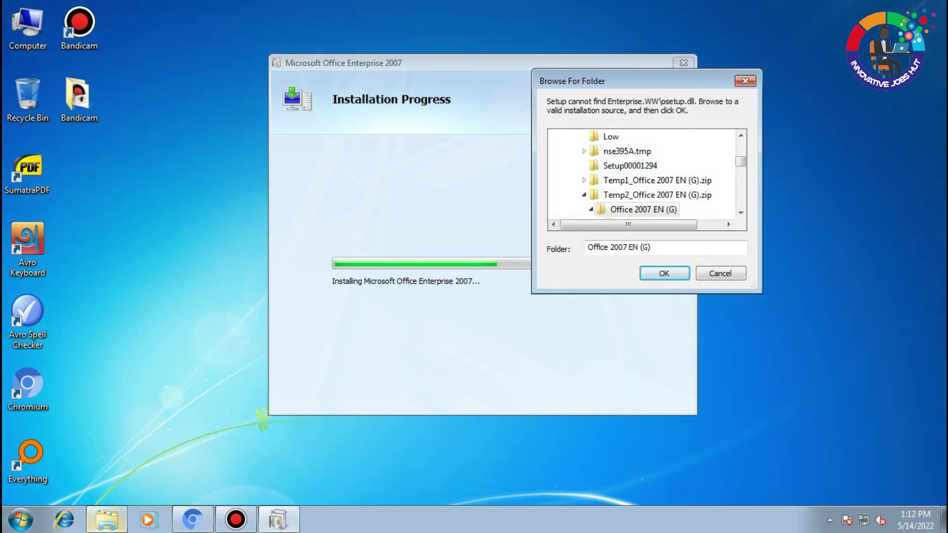
pyautogui.click(106, 520)
pyautogui.moveTo(489, 6); pyautogui.dragTo(175, 0)
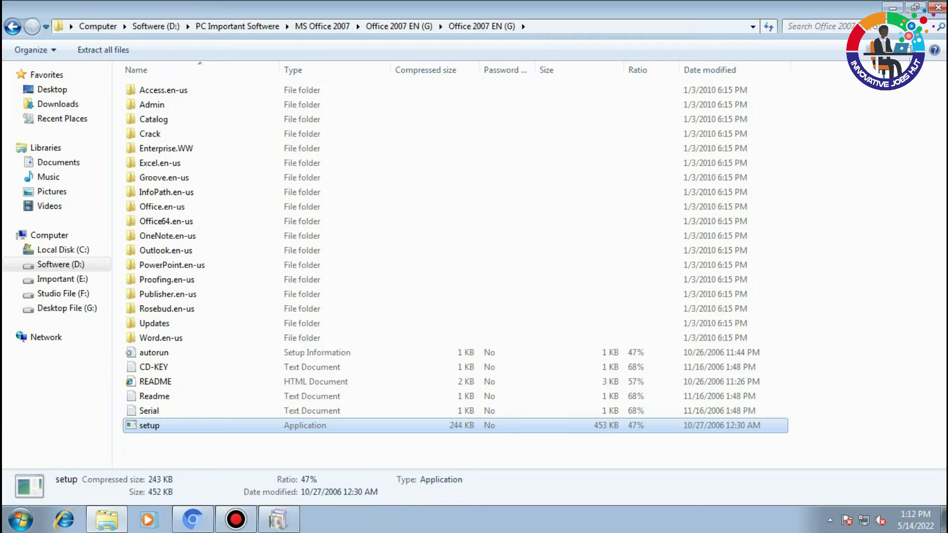
pyautogui.moveTo(489, 5); pyautogui.dragTo(499, 60)
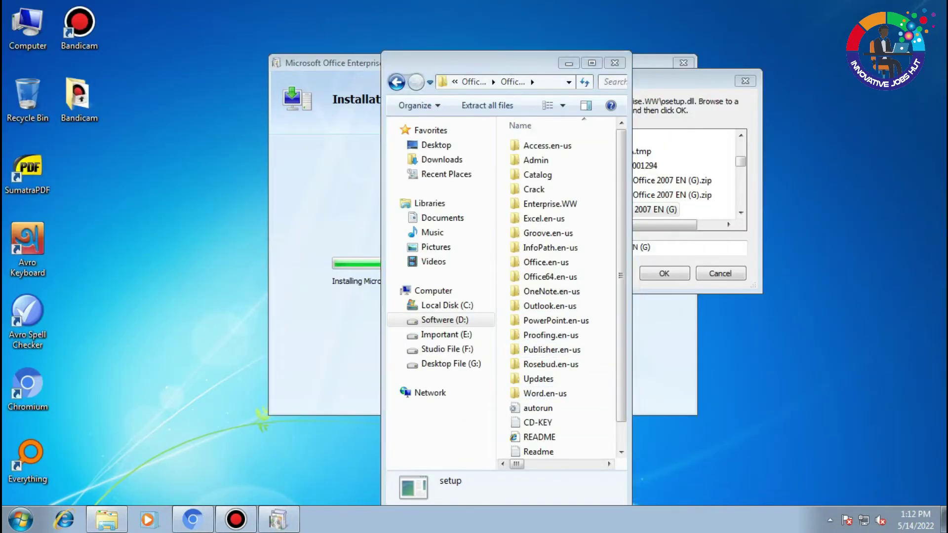
pyautogui.moveTo(494, 63); pyautogui.dragTo(254, 22)
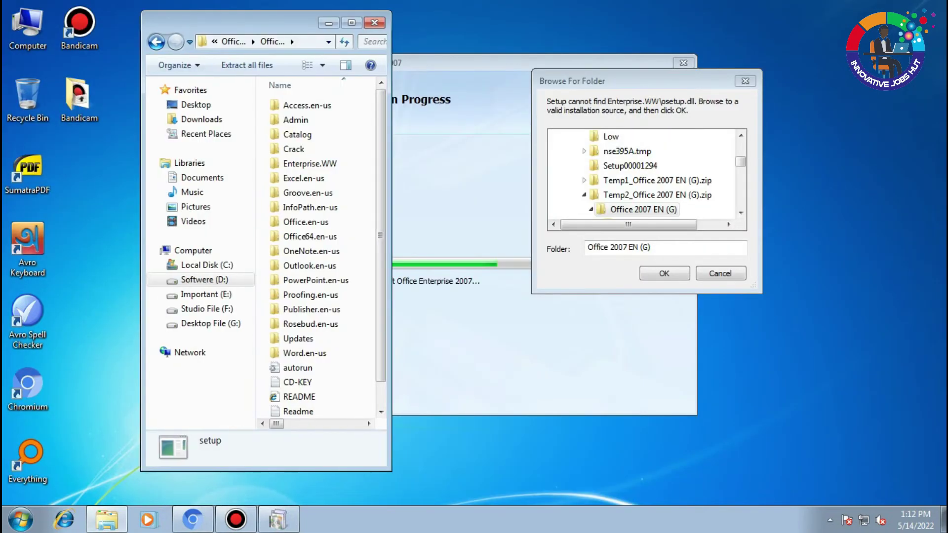
# Go back to the root of the zip archive and copy its Office 2007 EN (G) folder to the desktop.
pyautogui.click(156, 42)
pyautogui.click(156, 42)
pyautogui.press('Return')
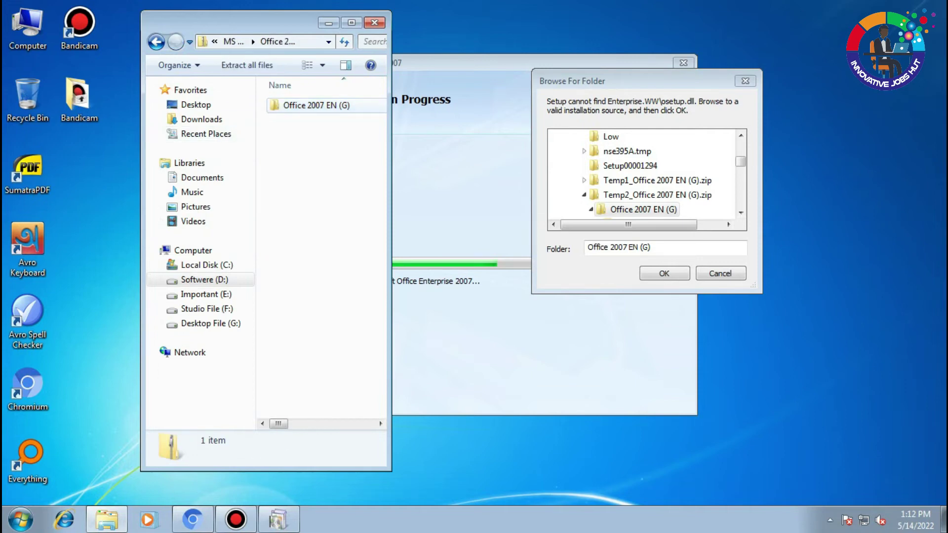
pyautogui.rightClick(291, 105)
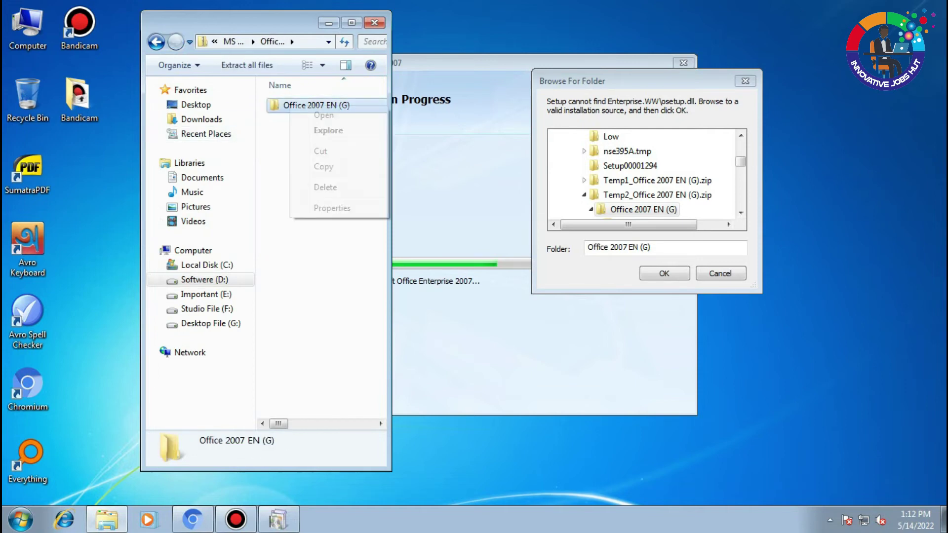
pyautogui.click(324, 167)
pyautogui.moveTo(316, 105); pyautogui.dragTo(102, 210)
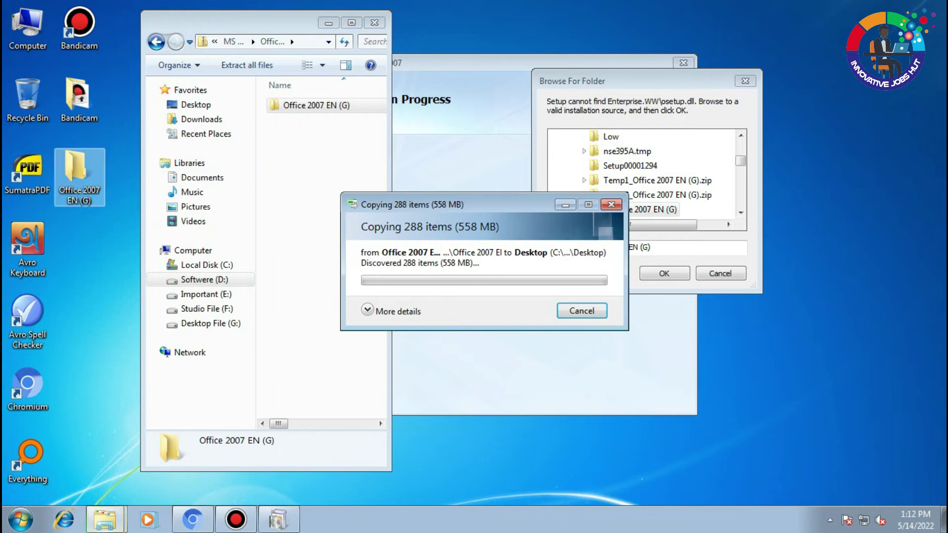
# Spread the open windows apart and bring the copy progress window to the front to check the folder copy.
pyautogui.moveTo(257, 20); pyautogui.dragTo(124, 17)
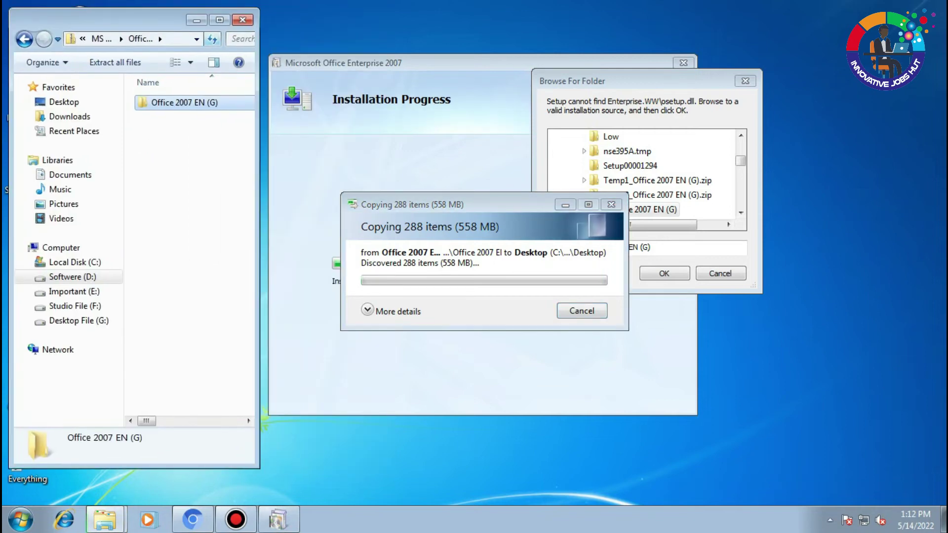
pyautogui.moveTo(642, 81); pyautogui.dragTo(724, 60)
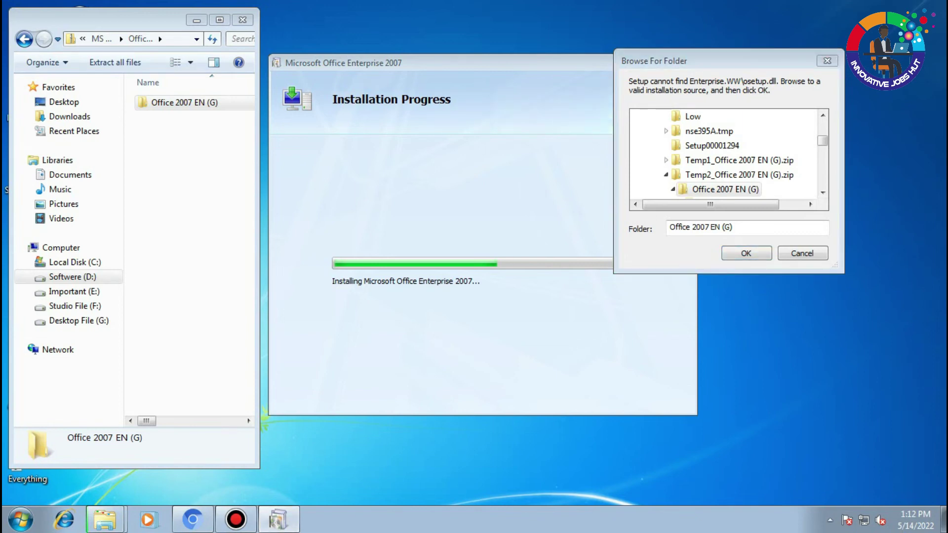
pyautogui.moveTo(104, 519)
pyautogui.click(103, 488)
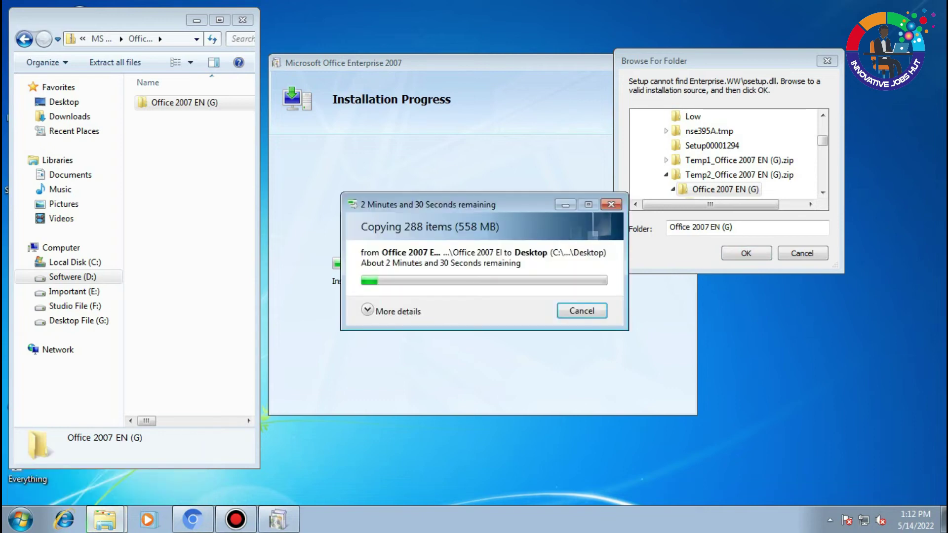
pyautogui.moveTo(425, 205); pyautogui.dragTo(391, 70)
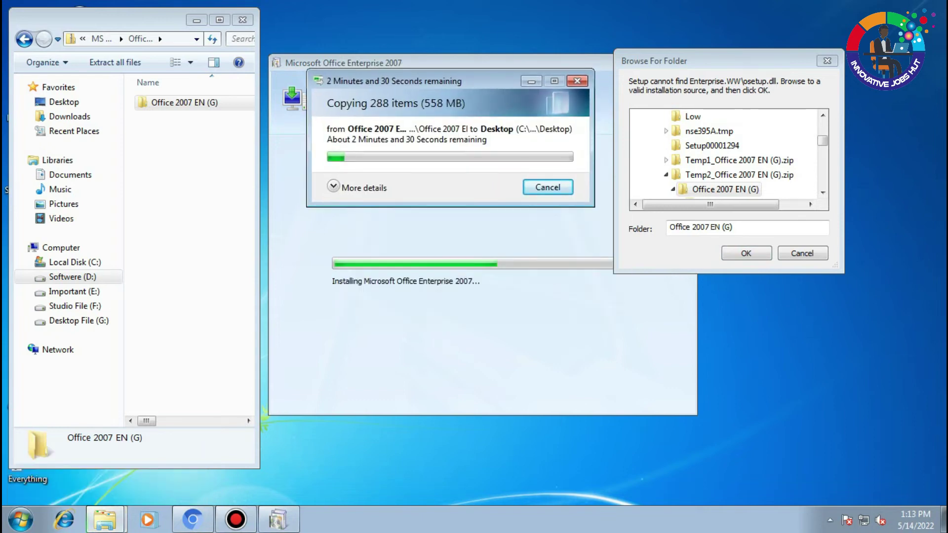
pyautogui.moveTo(656, 61); pyautogui.dragTo(675, 60)
pyautogui.moveTo(105, 518)
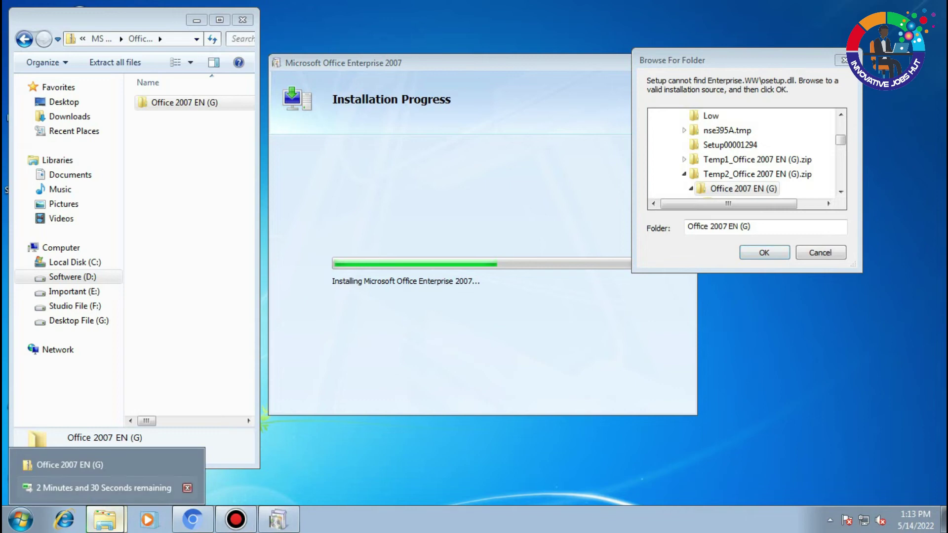
pyautogui.click(103, 486)
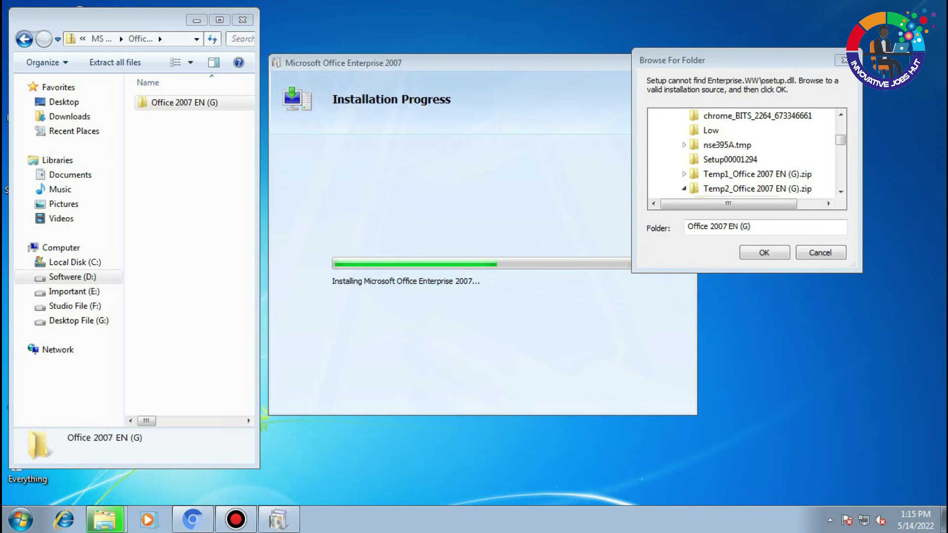
# Choose the Office 2007 EN (G) folder on the desktop as the installation source and confirm it.
pyautogui.moveTo(691, 59); pyautogui.dragTo(477, 65)
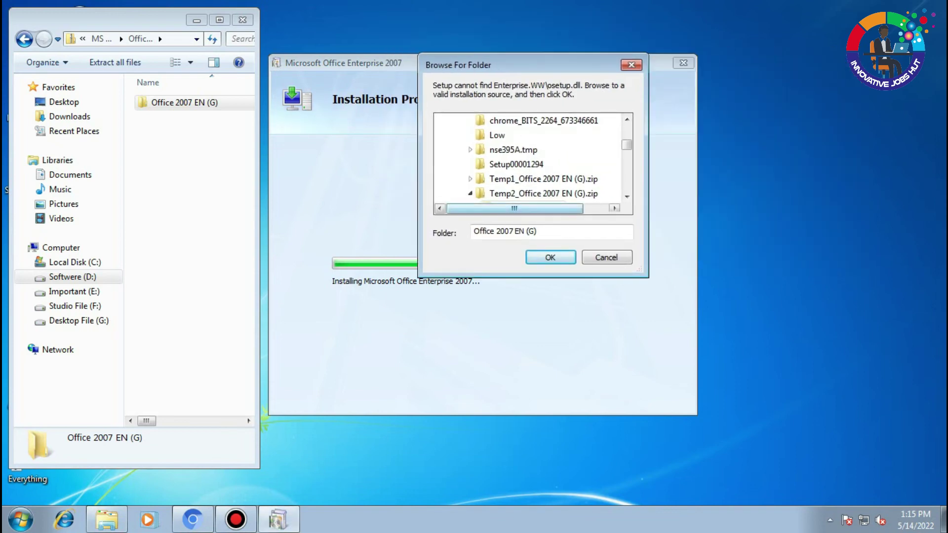
pyautogui.moveTo(627, 145); pyautogui.dragTo(627, 131)
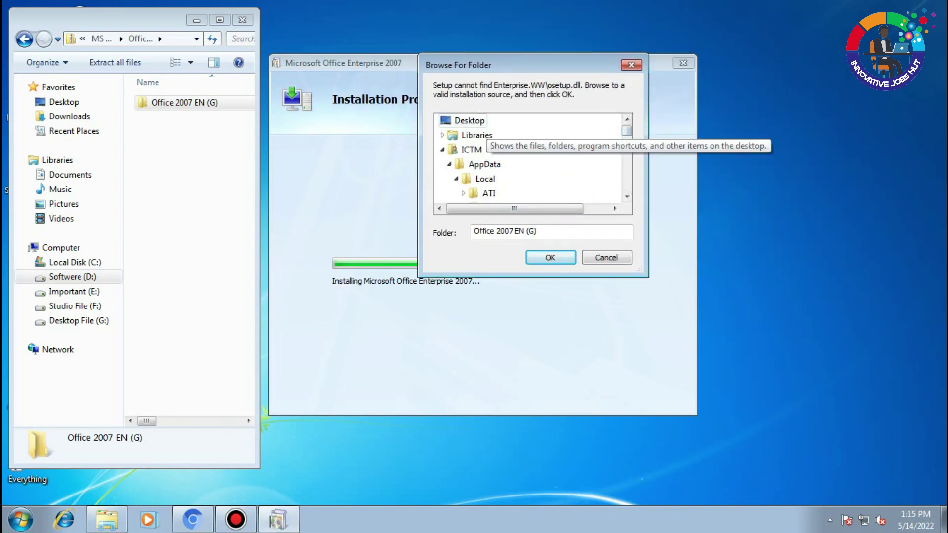
pyautogui.click(469, 121)
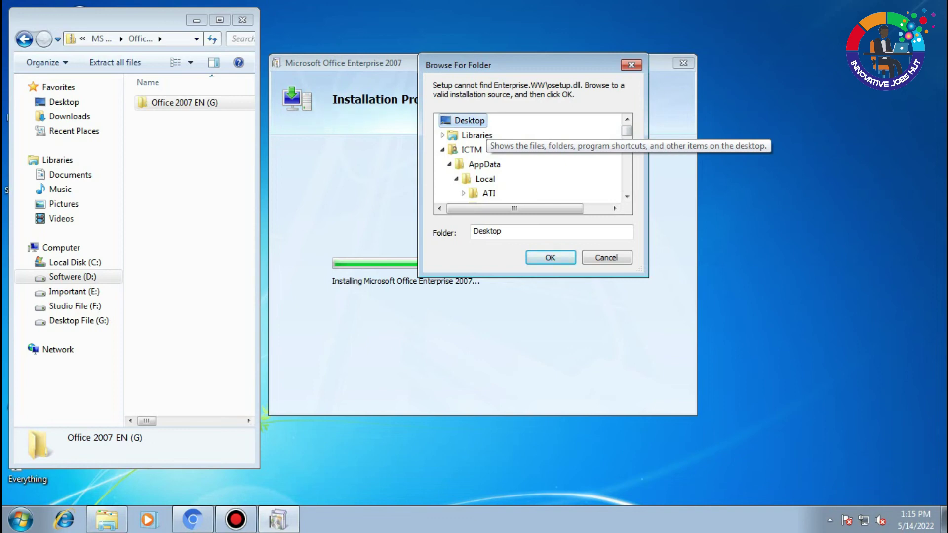
pyautogui.scroll(-10, 528, 159)
pyautogui.scroll(-3, 529, 158)
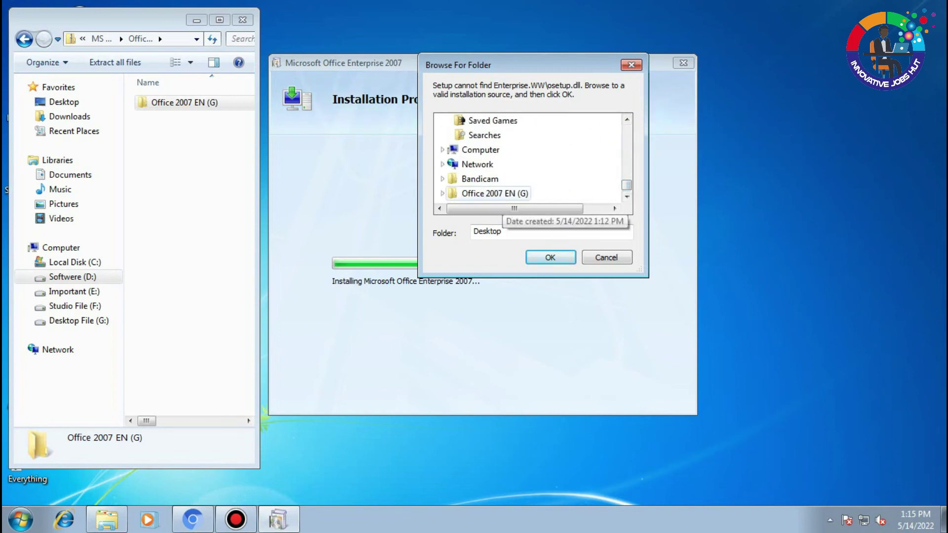
pyautogui.click(494, 194)
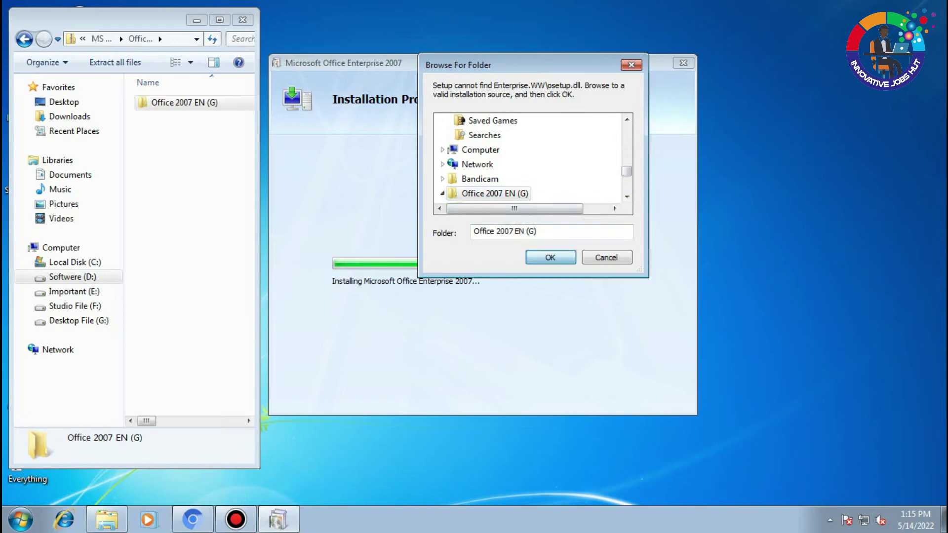
pyautogui.click(550, 257)
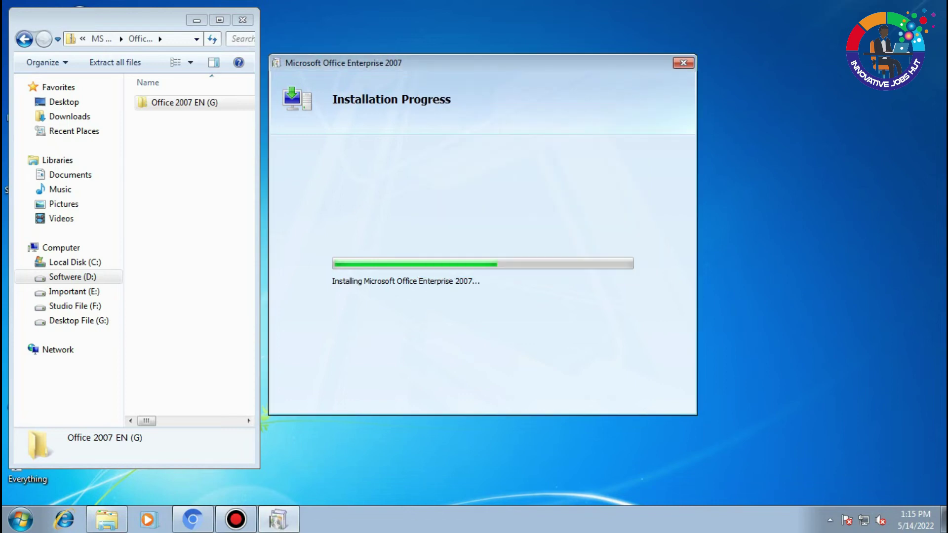